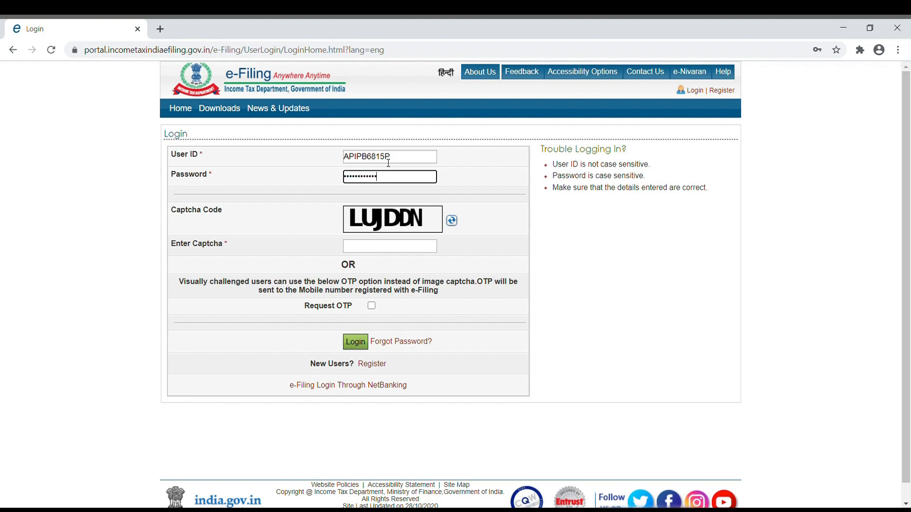
- Enter the displayed captcha code in the login form and log in to the e-filing account
{"action": "key", "text": "Tab"}
{"action": "key", "text": "Tab"}
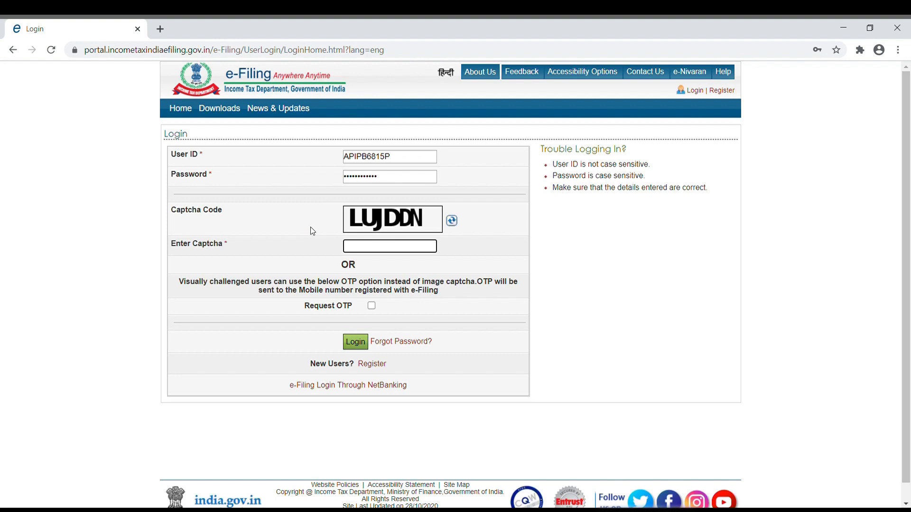
{"action": "type", "text": "LUJDDN"}
{"action": "left_click", "coordinate": [352, 346]}
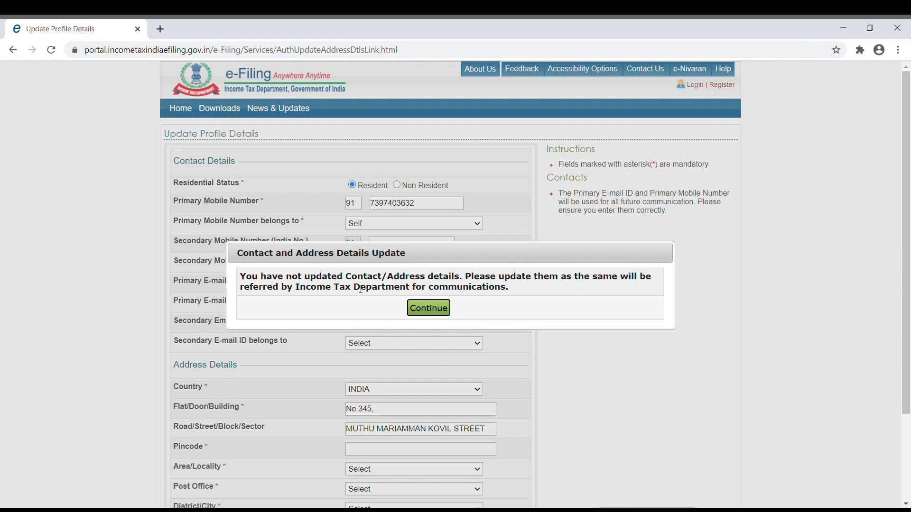
- Acknowledge the contact and address update notice and skip updating the profile details
{"action": "left_click", "coordinate": [433, 308]}
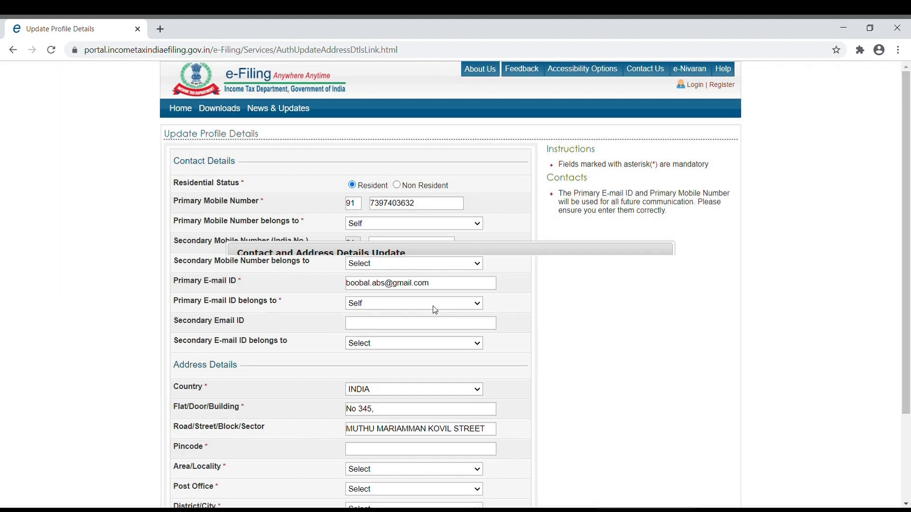
{"action": "scroll", "coordinate": [433, 307], "scroll_direction": "down", "scroll_amount": 3}
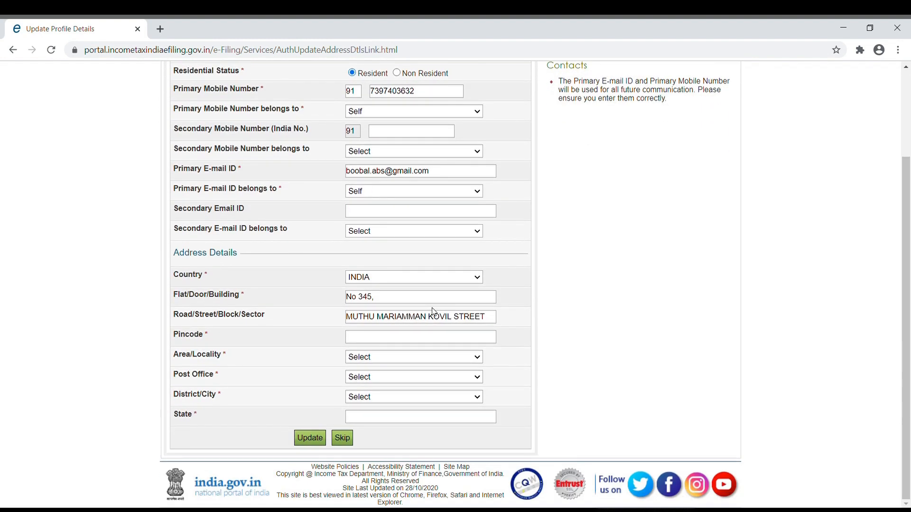
{"action": "left_click", "coordinate": [340, 439]}
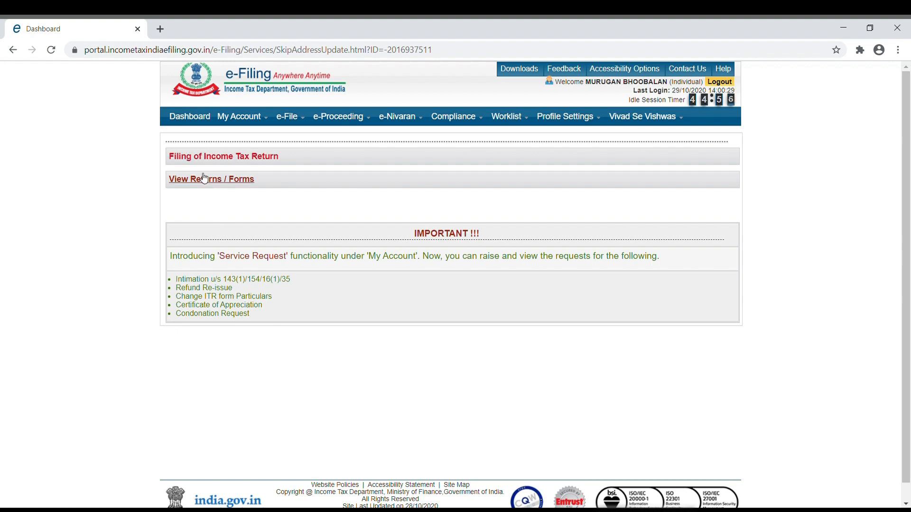
- Start a fresh income tax return for assessment year 2020-21 using ITR-1, filing type Original/Revised Return and submission mode Prepare and Submit Online
{"action": "left_click", "coordinate": [223, 162]}
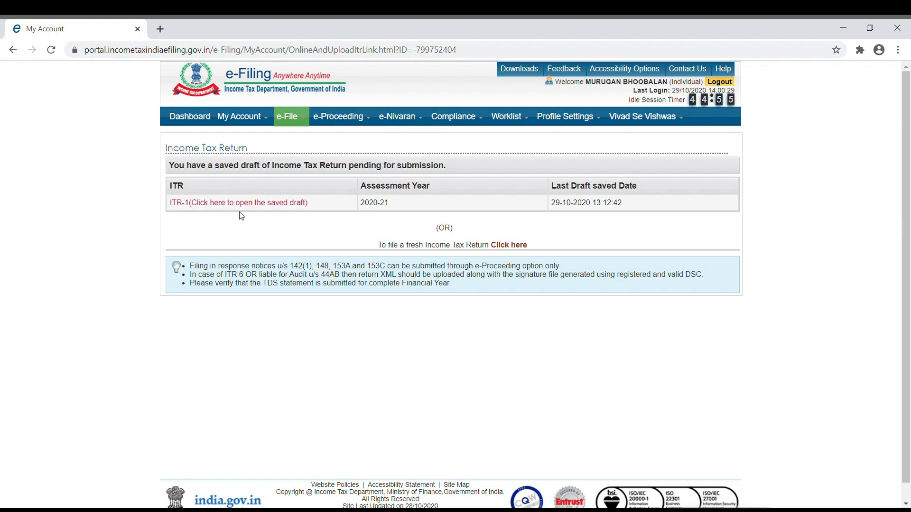
{"action": "left_click", "coordinate": [509, 246]}
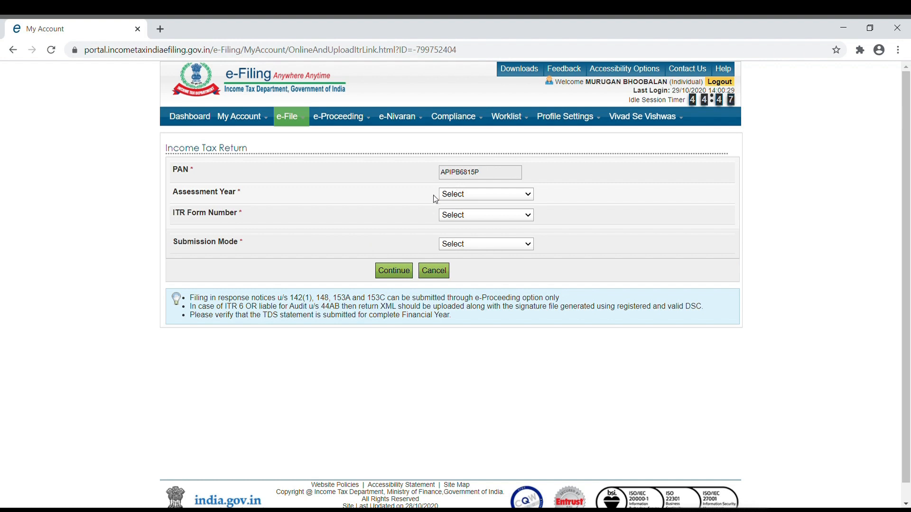
{"action": "left_click", "coordinate": [457, 199]}
{"action": "left_click", "coordinate": [471, 219]}
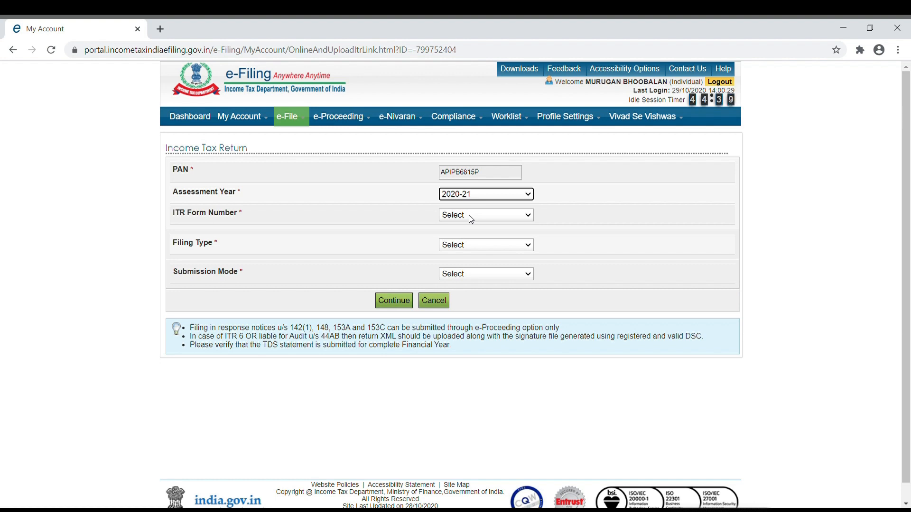
{"action": "left_click", "coordinate": [470, 244]}
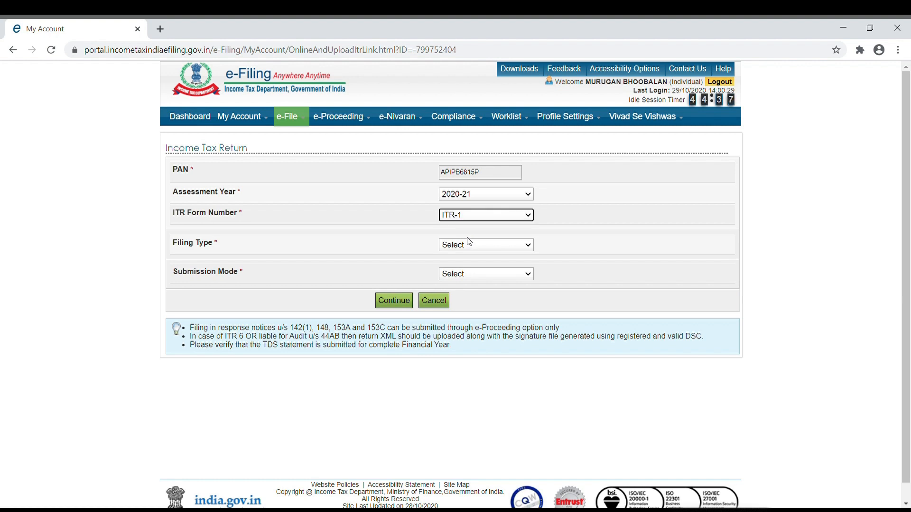
{"action": "left_click", "coordinate": [472, 245]}
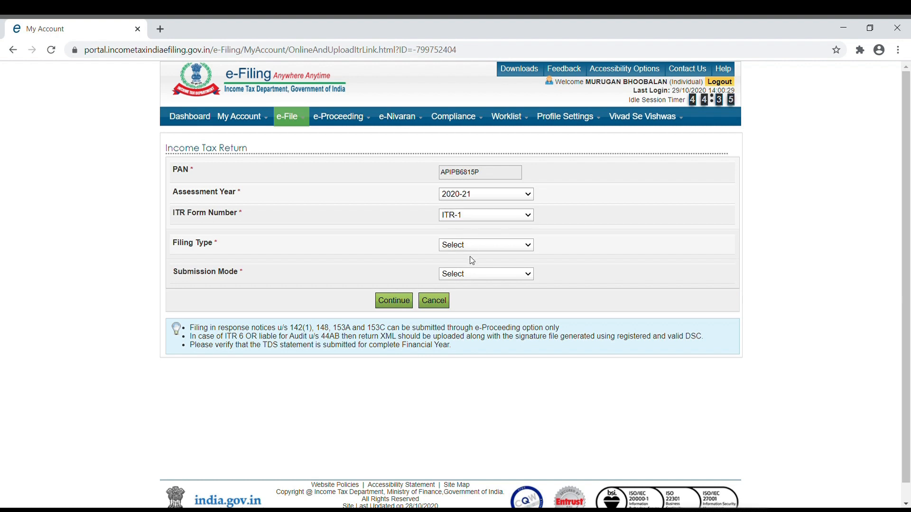
{"action": "left_click", "coordinate": [476, 270]}
{"action": "left_click", "coordinate": [473, 276]}
{"action": "left_click", "coordinate": [476, 298]}
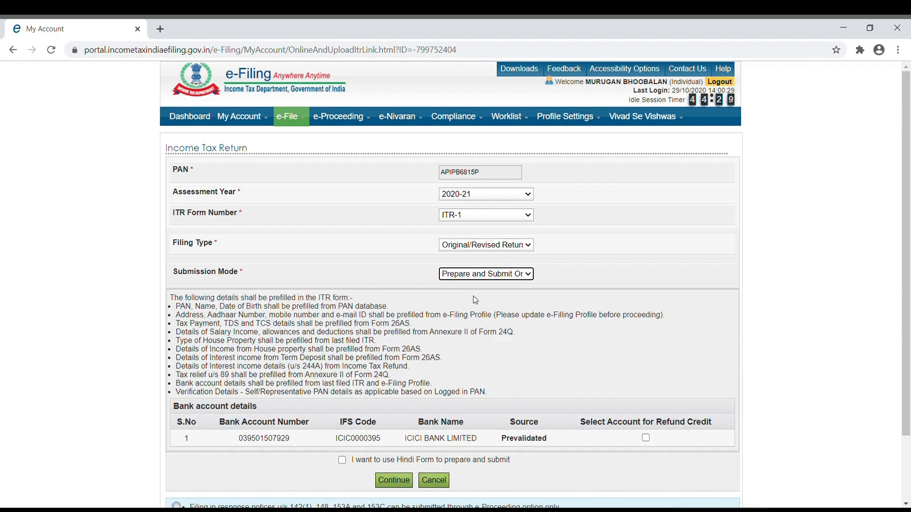
- Choose the prevalidated ICICI Bank account for refund credit and agree to the prefill consent to load the ITR-1 form
{"action": "scroll", "coordinate": [475, 300], "scroll_direction": "down", "scroll_amount": 2}
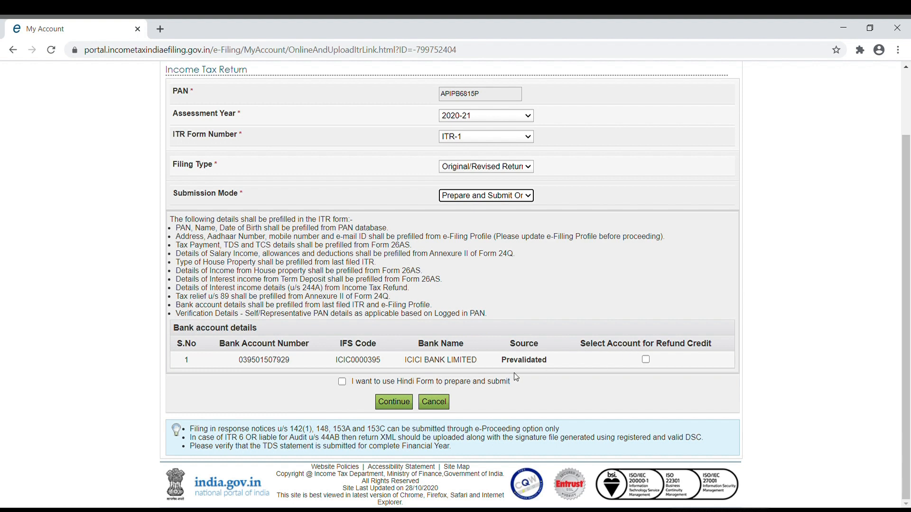
{"action": "left_click", "coordinate": [645, 361]}
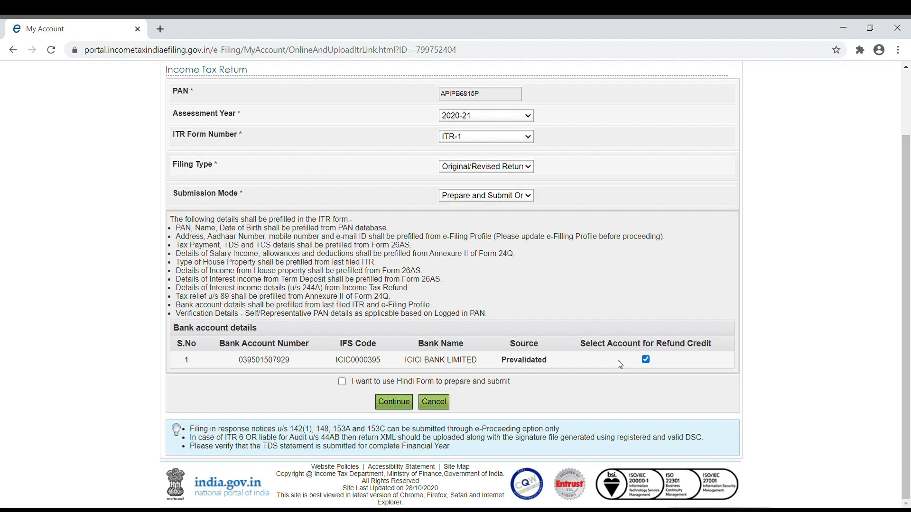
{"action": "left_click", "coordinate": [401, 403]}
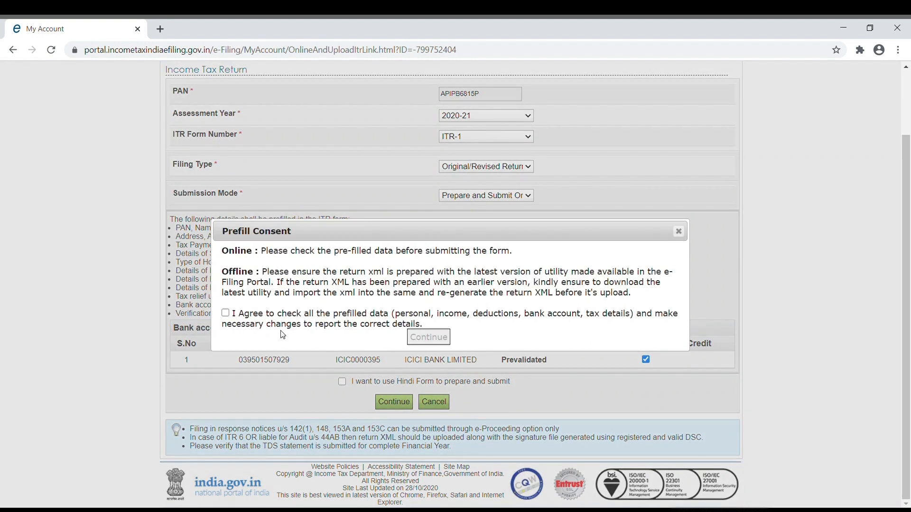
{"action": "left_click", "coordinate": [225, 314]}
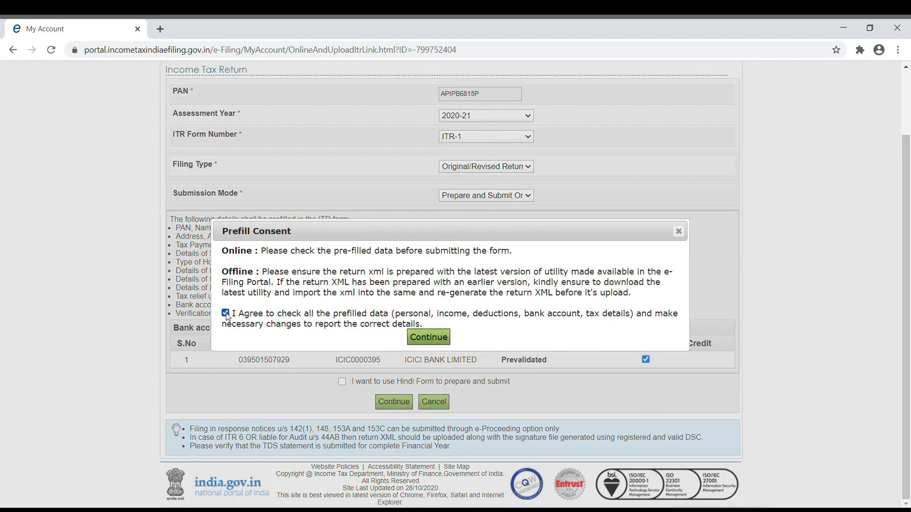
{"action": "left_click", "coordinate": [435, 336]}
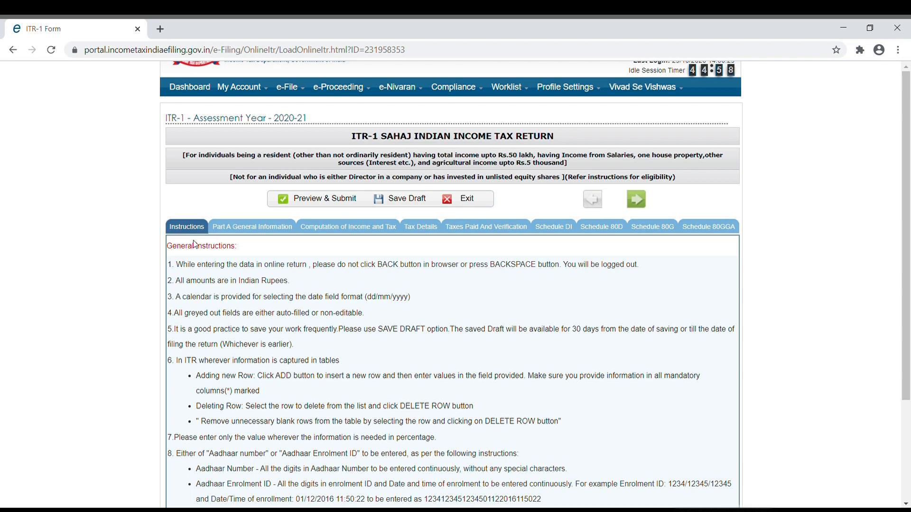
- In Part A General Information, set the nature of employment to Others and the filing section to 139(1)-On or before due date
{"action": "scroll", "coordinate": [235, 277], "scroll_direction": "down", "scroll_amount": 3}
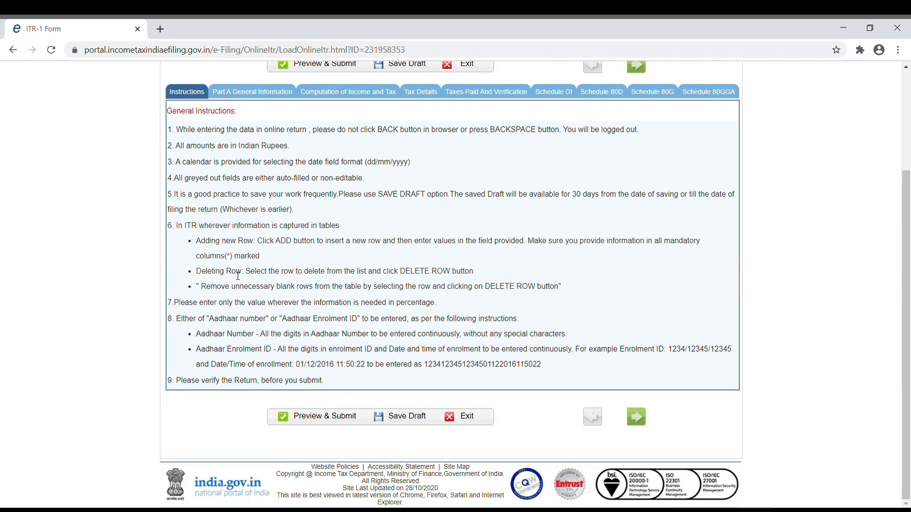
{"action": "scroll", "coordinate": [235, 275], "scroll_direction": "up", "scroll_amount": 3}
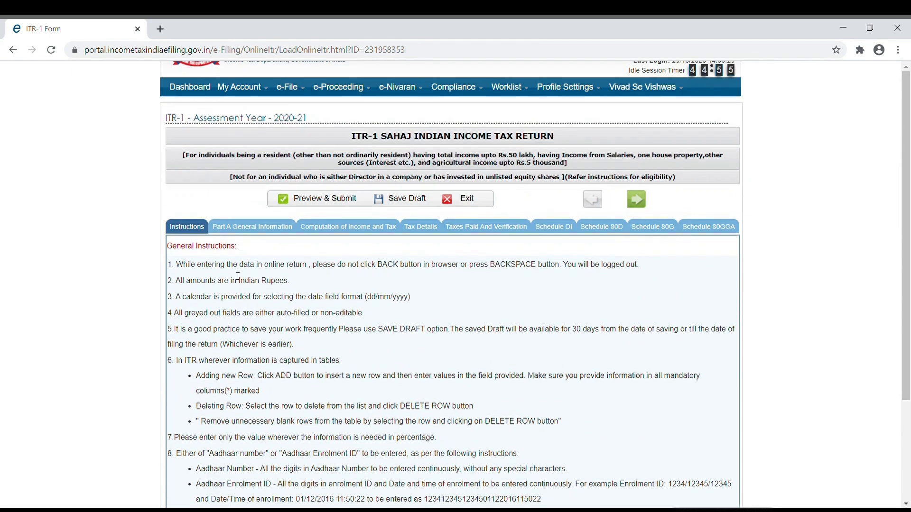
{"action": "left_click", "coordinate": [235, 227]}
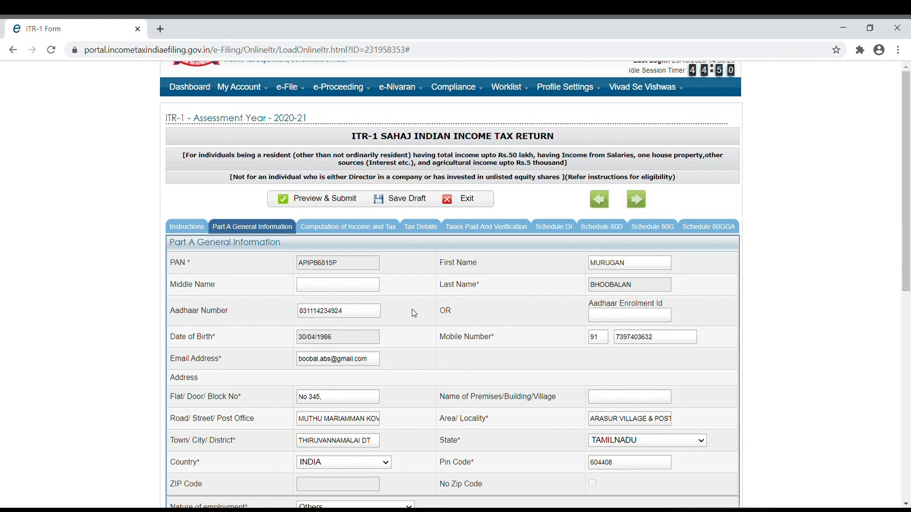
{"action": "scroll", "coordinate": [414, 313], "scroll_direction": "down", "scroll_amount": 1}
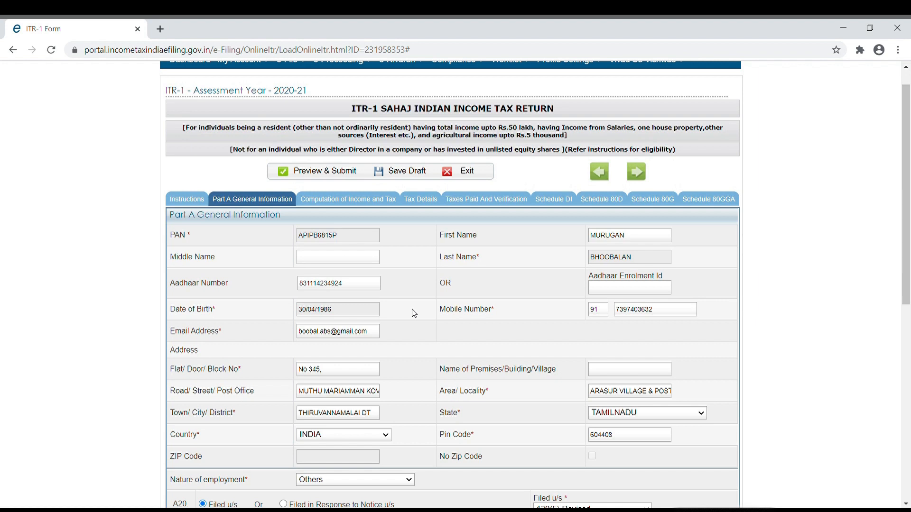
{"action": "scroll", "coordinate": [414, 313], "scroll_direction": "down", "scroll_amount": 2}
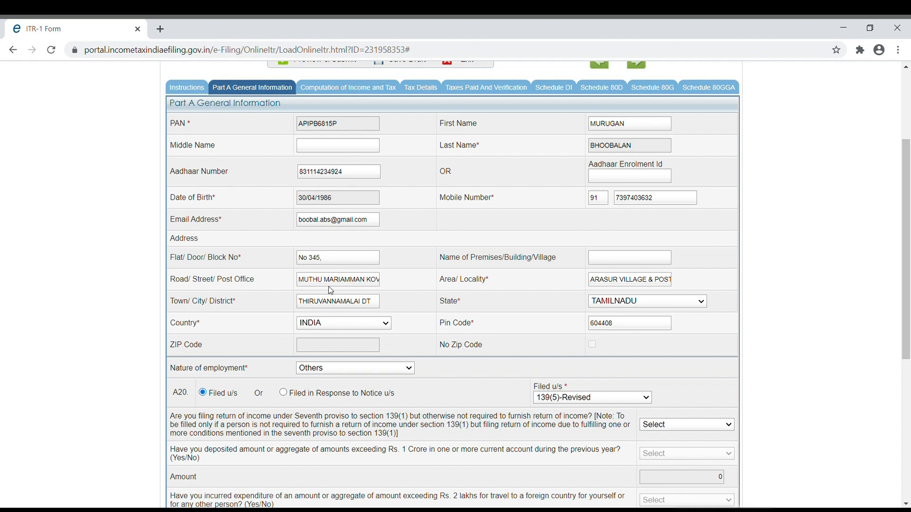
{"action": "scroll", "coordinate": [443, 319], "scroll_direction": "down", "scroll_amount": 2}
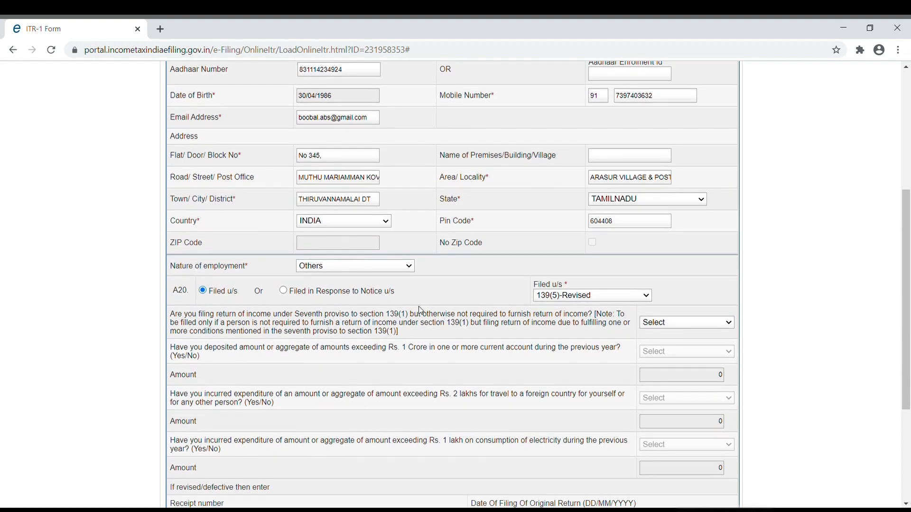
{"action": "left_click", "coordinate": [410, 271]}
{"action": "left_click", "coordinate": [399, 327]}
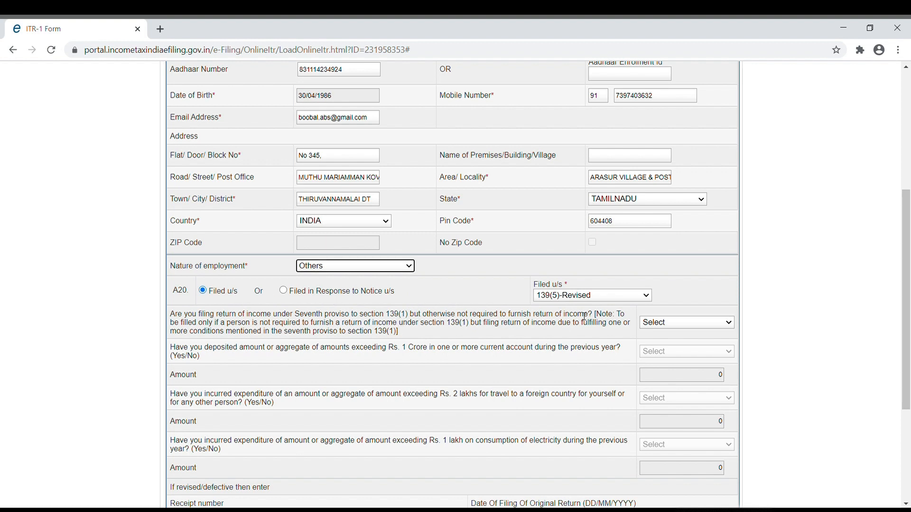
{"action": "left_click", "coordinate": [620, 296]}
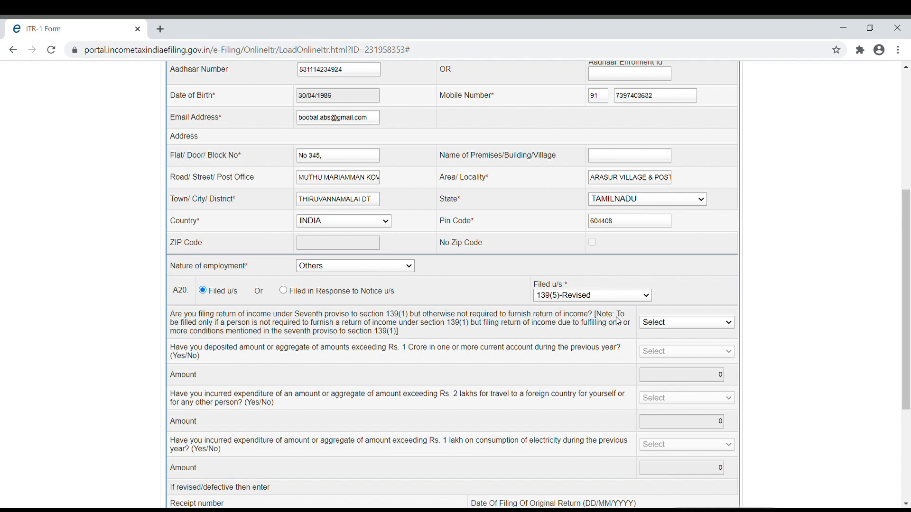
{"action": "left_click", "coordinate": [619, 319]}
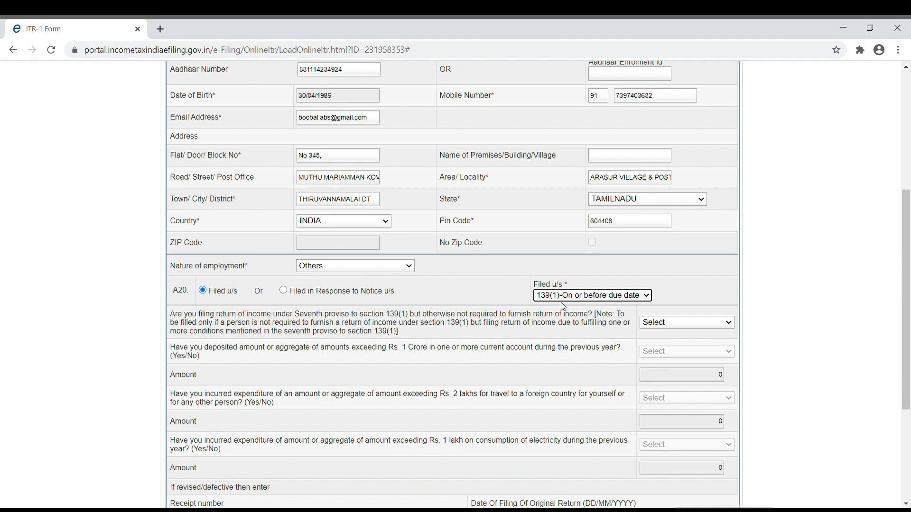
- Answer YES to the Seventh proviso question and NO to the current account deposit, foreign travel and electricity expenditure questions
{"action": "left_click", "coordinate": [708, 324]}
{"action": "left_click", "coordinate": [673, 347]}
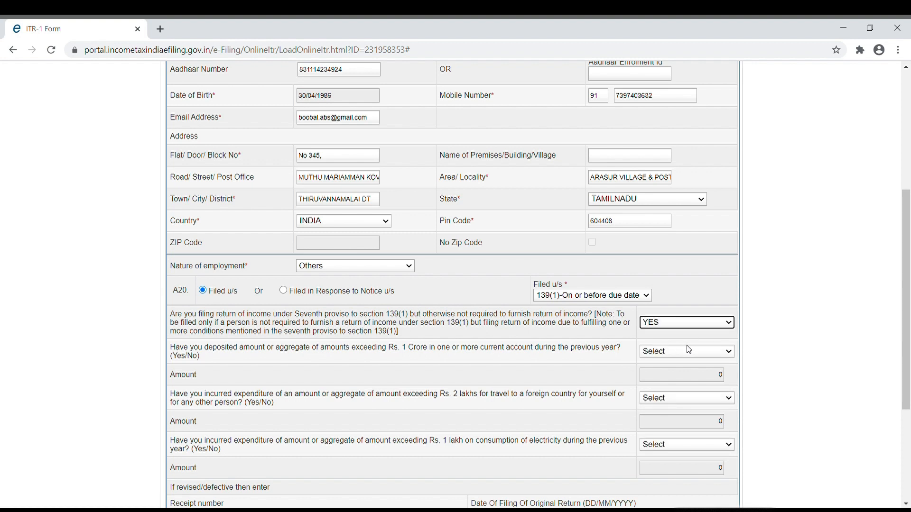
{"action": "left_click", "coordinate": [685, 353]}
{"action": "left_click", "coordinate": [670, 385]}
{"action": "left_click", "coordinate": [677, 404]}
{"action": "left_click", "coordinate": [669, 433]}
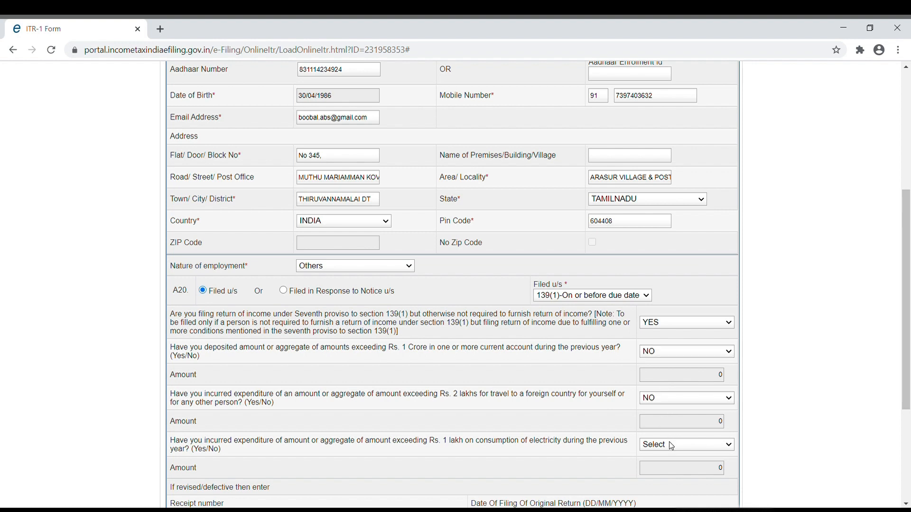
{"action": "left_click", "coordinate": [664, 474]}
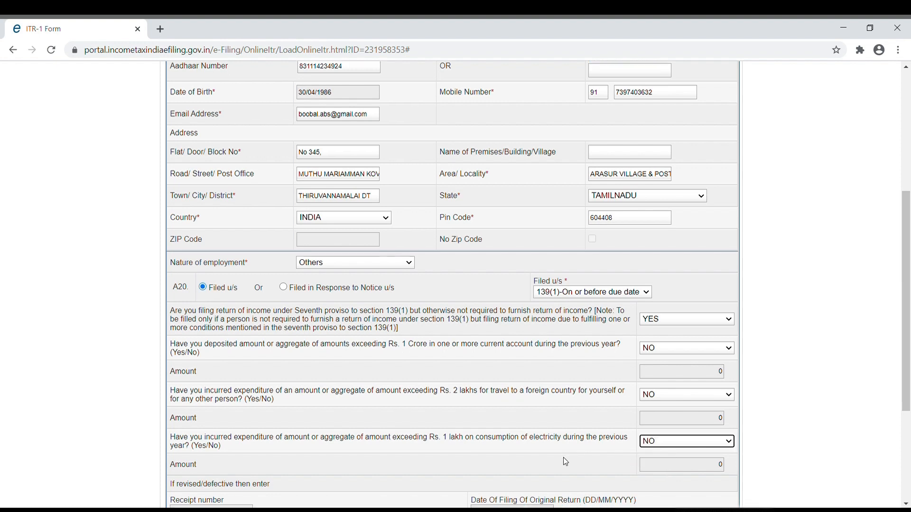
- Save a draft of the return with the completed general information
{"action": "scroll", "coordinate": [564, 459], "scroll_direction": "down", "scroll_amount": 3}
{"action": "scroll", "coordinate": [565, 462], "scroll_direction": "down", "scroll_amount": 1}
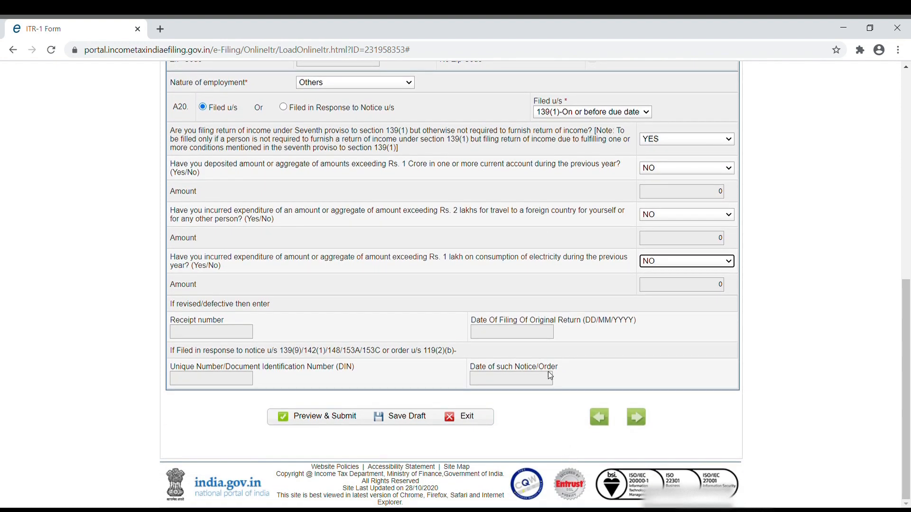
{"action": "scroll", "coordinate": [544, 235], "scroll_direction": "up", "scroll_amount": 1}
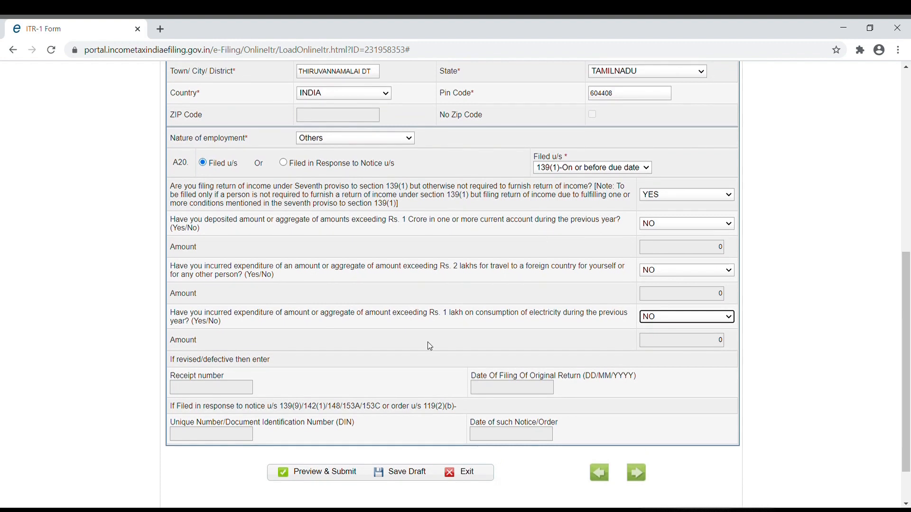
{"action": "left_click", "coordinate": [414, 477]}
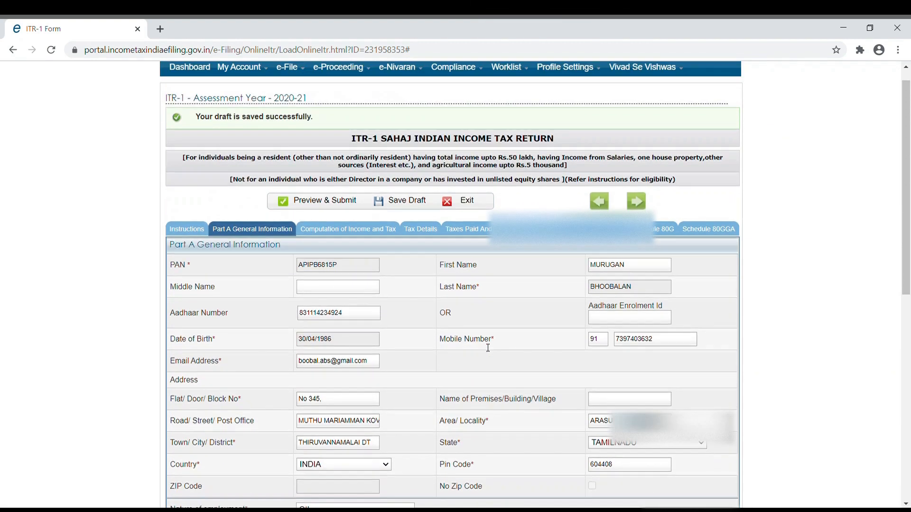
- In the Computation of Income and Tax section, set the first exempt allowance's nature to Any Other
{"action": "left_click", "coordinate": [343, 250]}
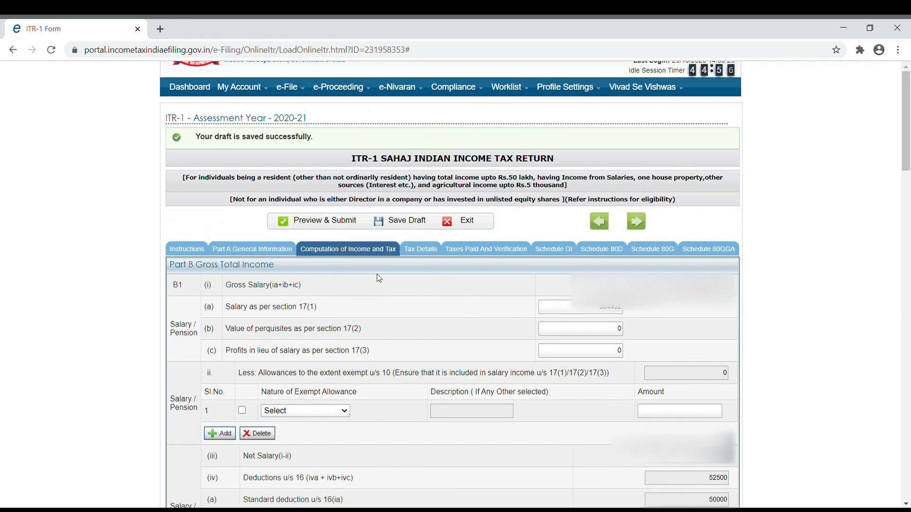
{"action": "scroll", "coordinate": [377, 274], "scroll_direction": "down", "scroll_amount": 1}
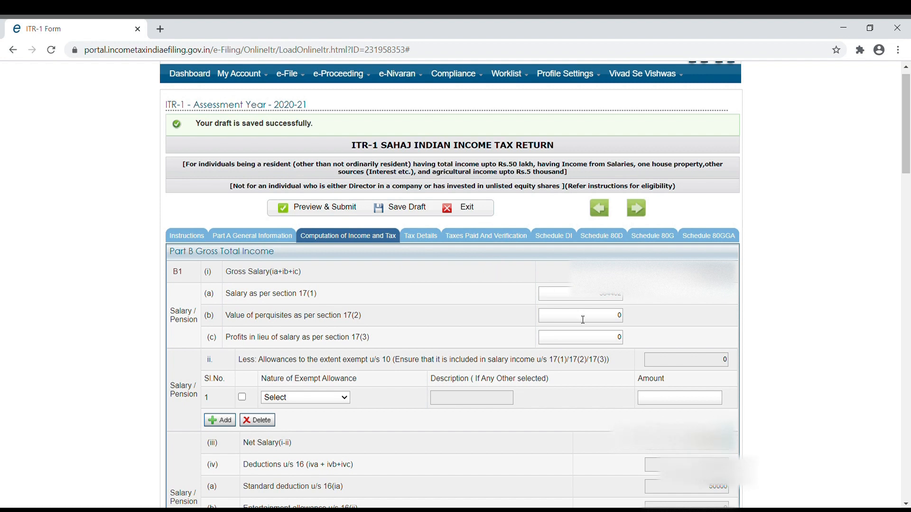
{"action": "scroll", "coordinate": [582, 318], "scroll_direction": "down", "scroll_amount": 6}
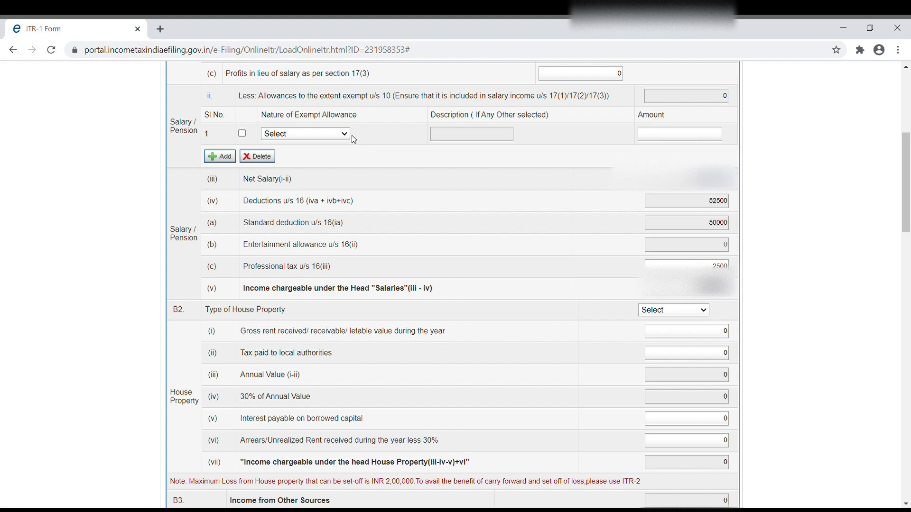
{"action": "left_click", "coordinate": [318, 293]}
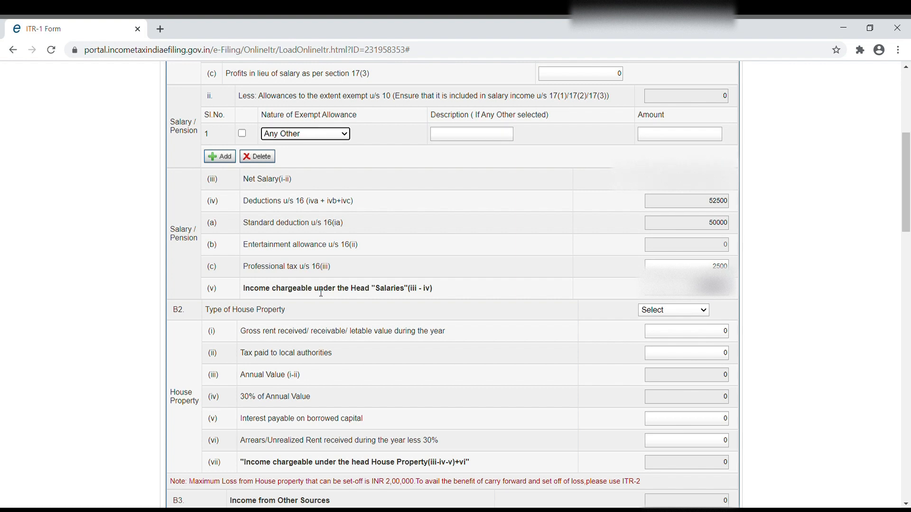
- Reset the first exempt allowance's nature to Select, leaving no allowance chosen
{"action": "left_click", "coordinate": [464, 141]}
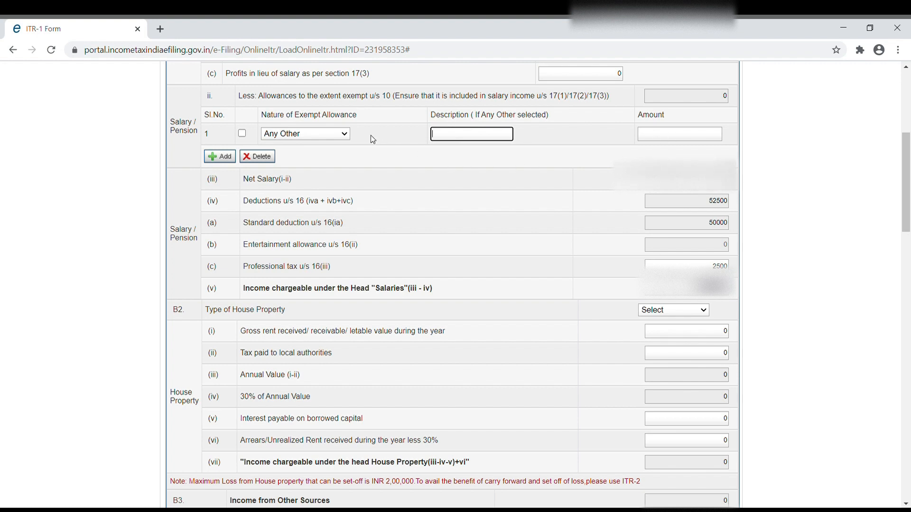
{"action": "left_click", "coordinate": [346, 137]}
{"action": "left_click", "coordinate": [330, 152]}
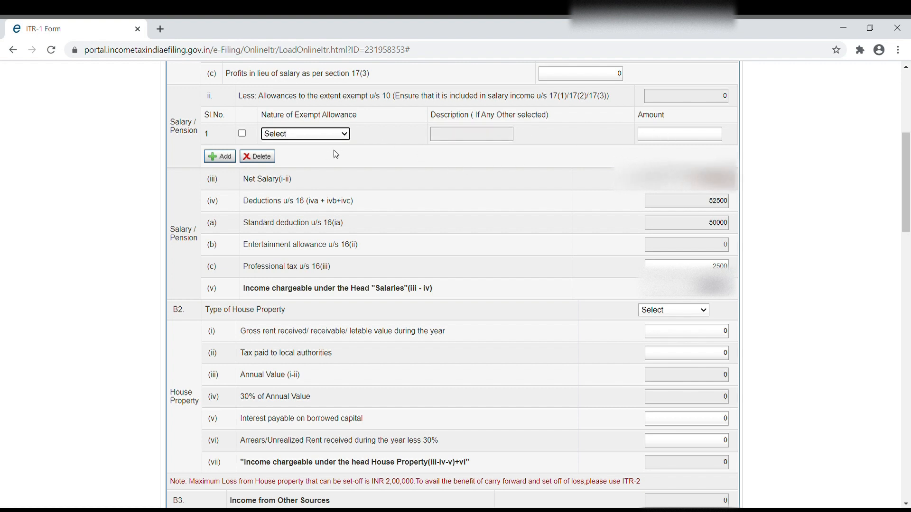
- Review the house property, other sources, Part C deductions and exempt income entries of the income computation
{"action": "scroll", "coordinate": [476, 287], "scroll_direction": "down", "scroll_amount": 1}
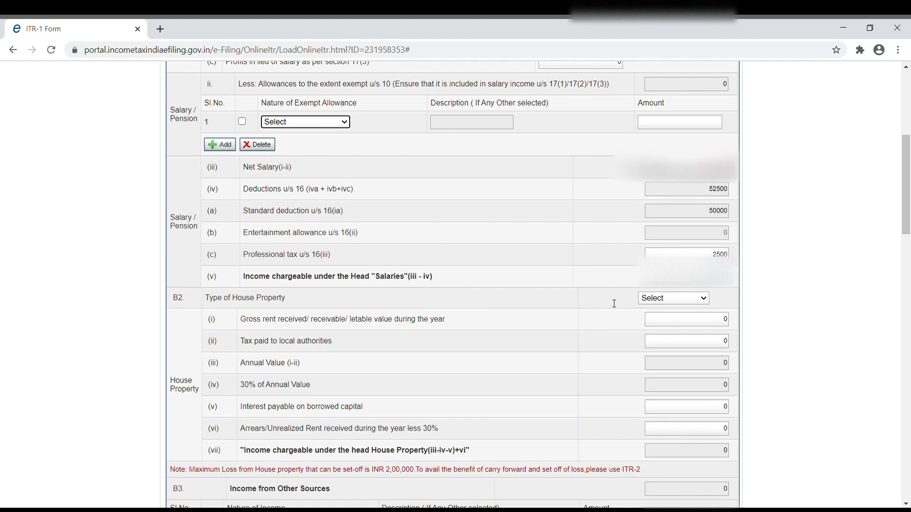
{"action": "scroll", "coordinate": [602, 335], "scroll_direction": "down", "scroll_amount": 2}
{"action": "scroll", "coordinate": [604, 334], "scroll_direction": "down", "scroll_amount": 2}
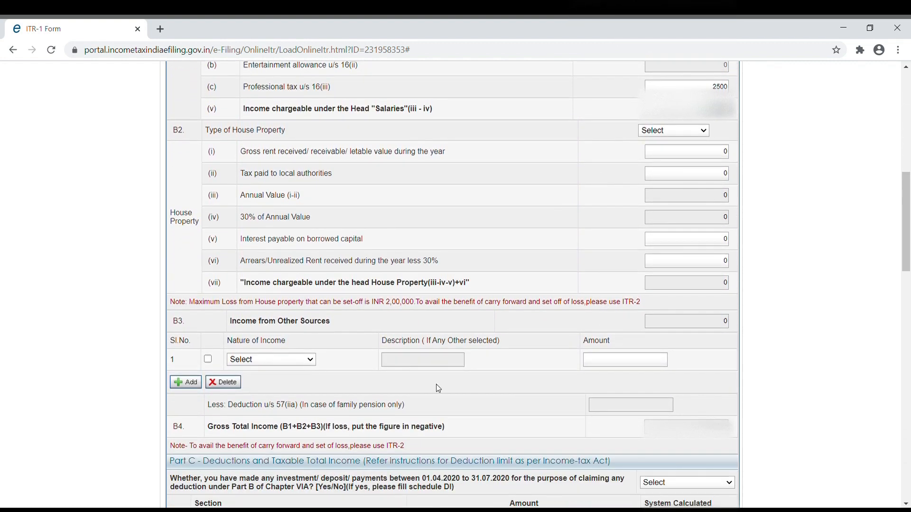
{"action": "scroll", "coordinate": [433, 388], "scroll_direction": "down", "scroll_amount": 1}
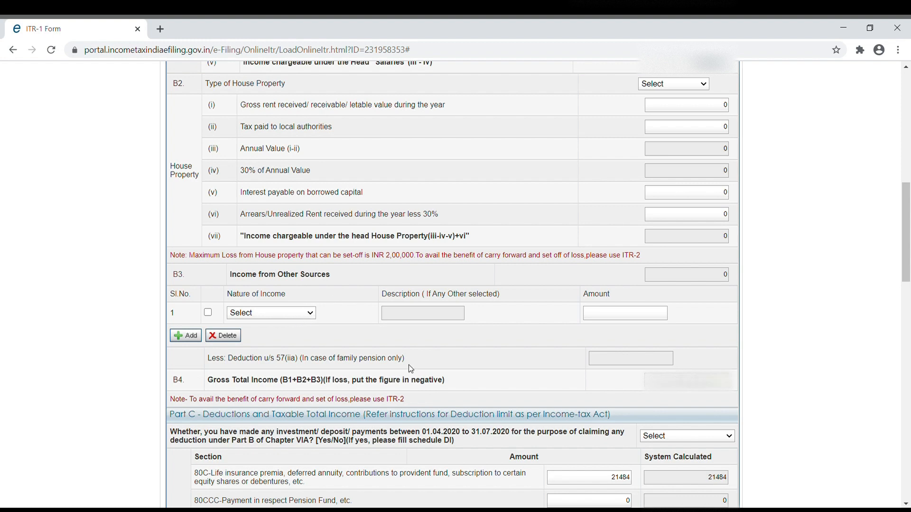
{"action": "scroll", "coordinate": [411, 368], "scroll_direction": "down", "scroll_amount": 2}
{"action": "scroll", "coordinate": [411, 369], "scroll_direction": "down", "scroll_amount": 3}
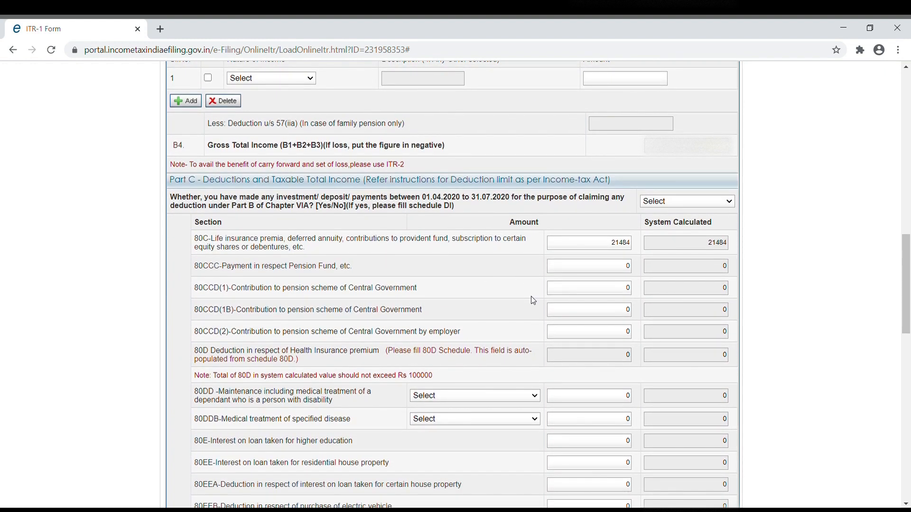
{"action": "scroll", "coordinate": [533, 301], "scroll_direction": "down", "scroll_amount": 1}
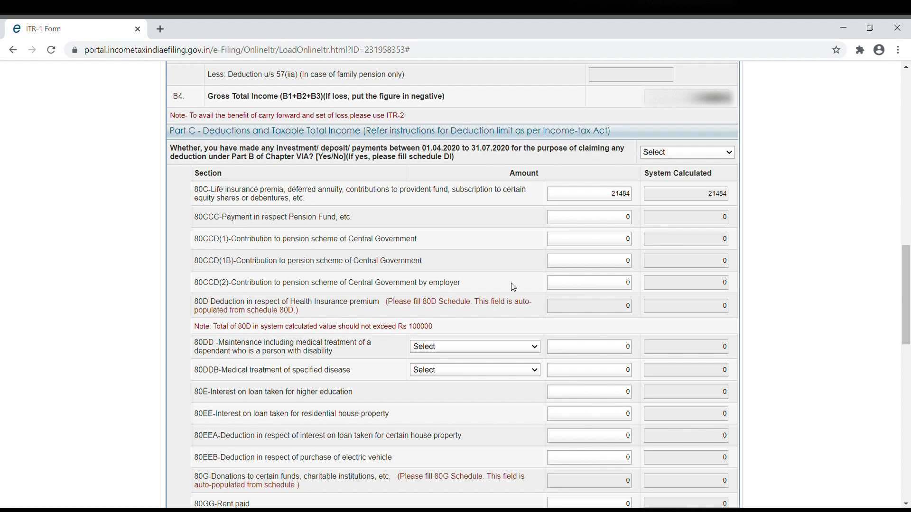
{"action": "scroll", "coordinate": [513, 287], "scroll_direction": "down", "scroll_amount": 7}
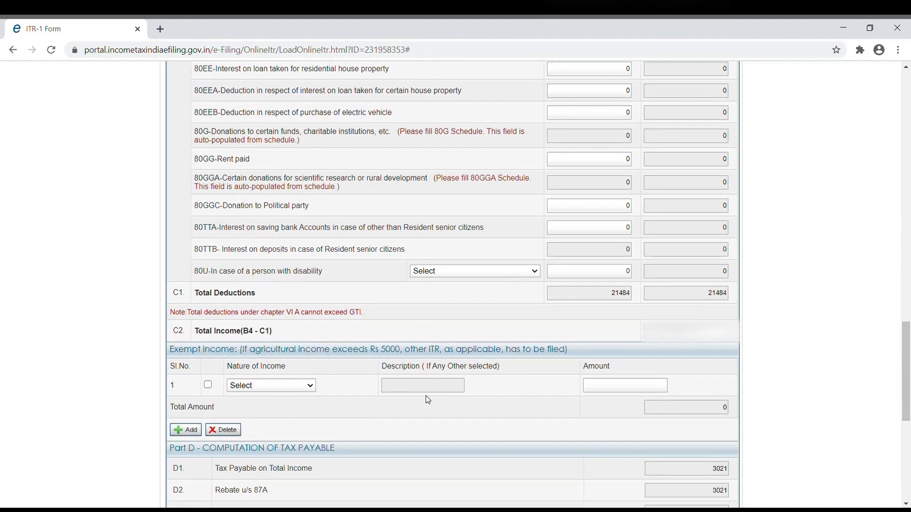
{"action": "scroll", "coordinate": [521, 208], "scroll_direction": "down", "scroll_amount": 1}
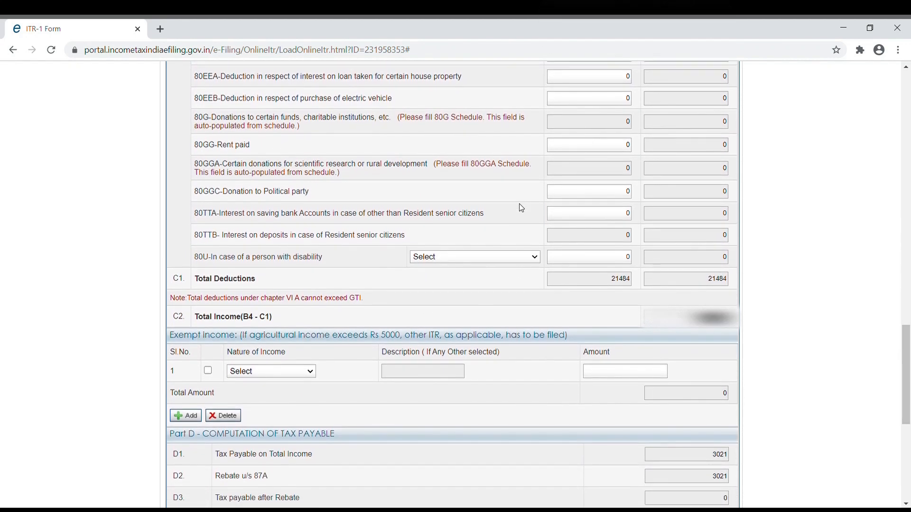
- Answer NO to the Part C question on investments between 01.04.2020 and 31.07.2020, and review the Part D tax computation
{"action": "scroll", "coordinate": [520, 207], "scroll_direction": "up", "scroll_amount": 9}
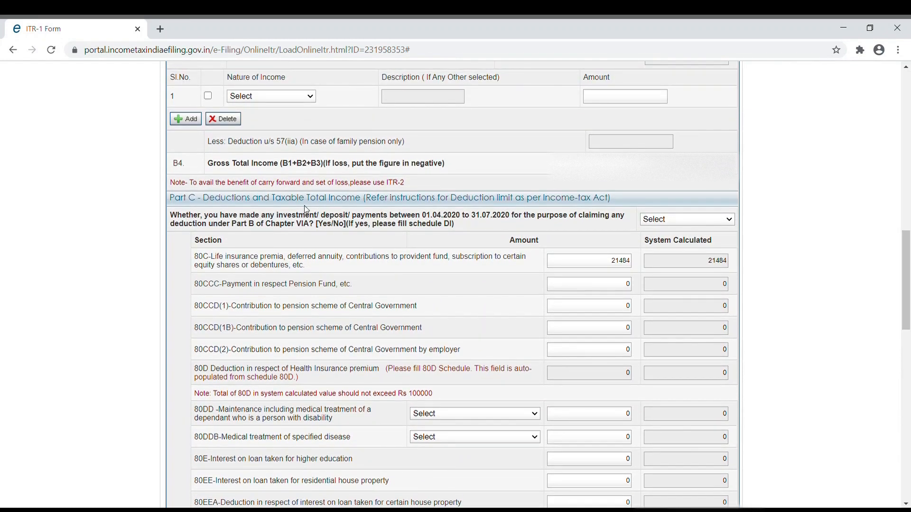
{"action": "left_click", "coordinate": [660, 249]}
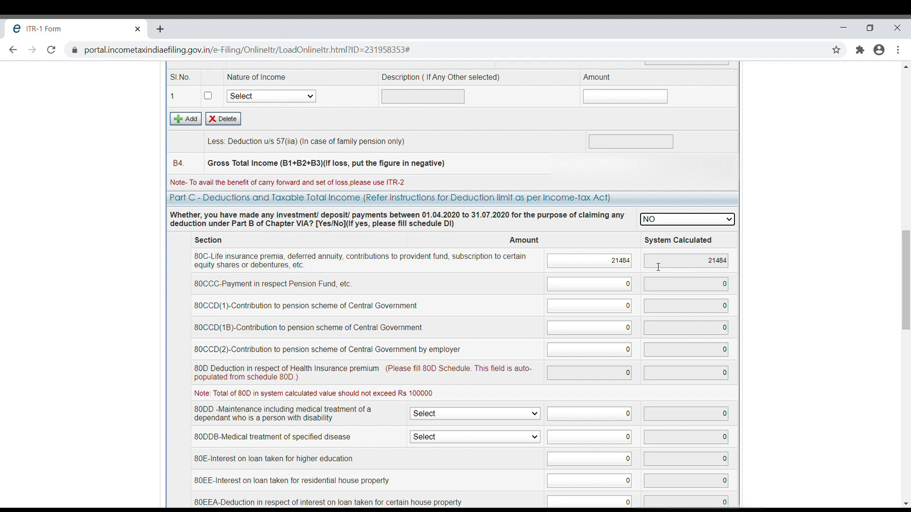
{"action": "scroll", "coordinate": [658, 267], "scroll_direction": "down", "scroll_amount": 10}
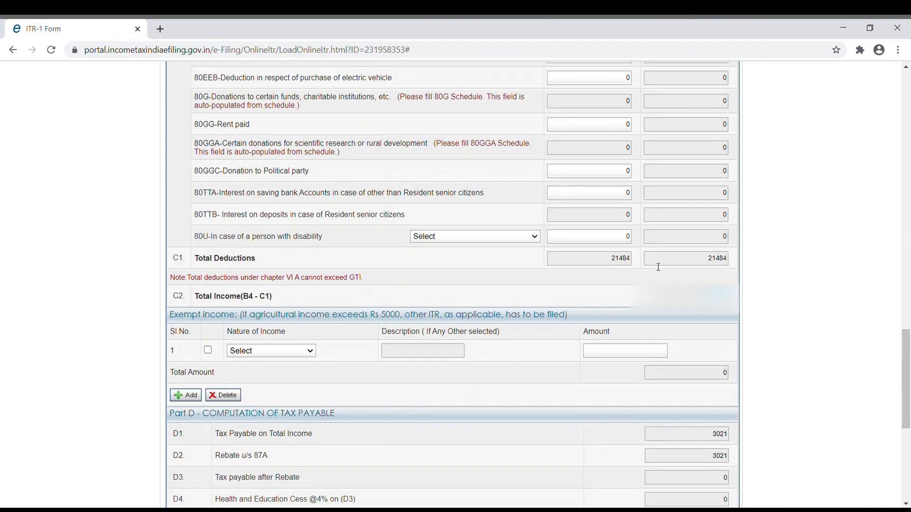
{"action": "scroll", "coordinate": [536, 235], "scroll_direction": "down", "scroll_amount": 2}
{"action": "scroll", "coordinate": [534, 228], "scroll_direction": "down", "scroll_amount": 5}
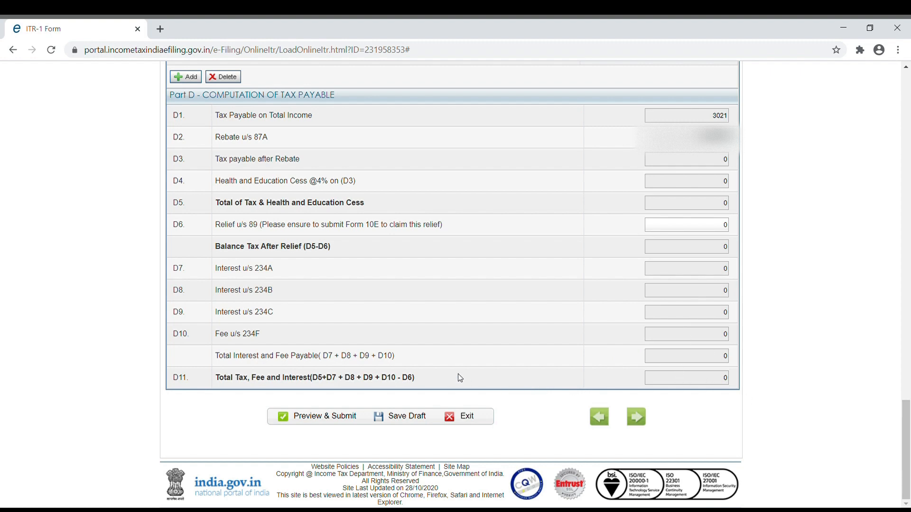
- Open the Tax Details section and examine its tax deducted at source schedules
{"action": "scroll", "coordinate": [459, 377], "scroll_direction": "up", "scroll_amount": 10}
{"action": "scroll", "coordinate": [458, 378], "scroll_direction": "up", "scroll_amount": 20}
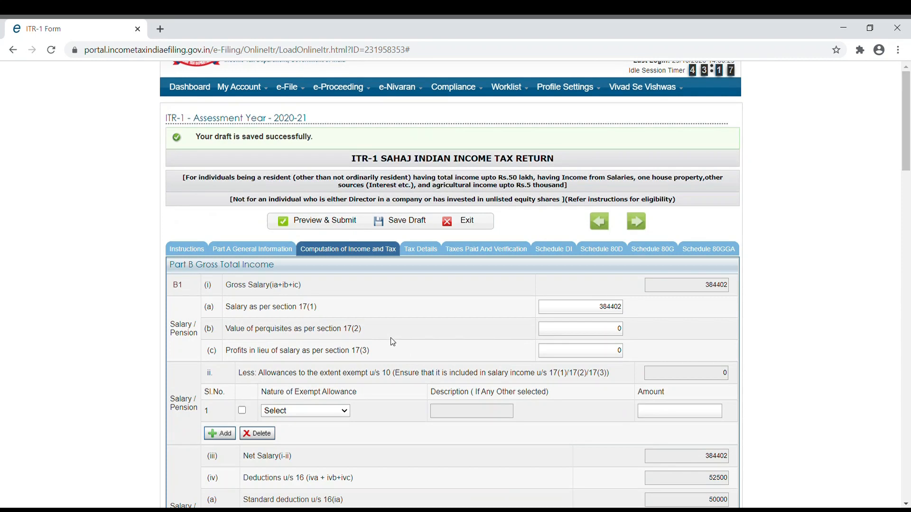
{"action": "left_click", "coordinate": [422, 250]}
{"action": "scroll", "coordinate": [360, 385], "scroll_direction": "down", "scroll_amount": 3}
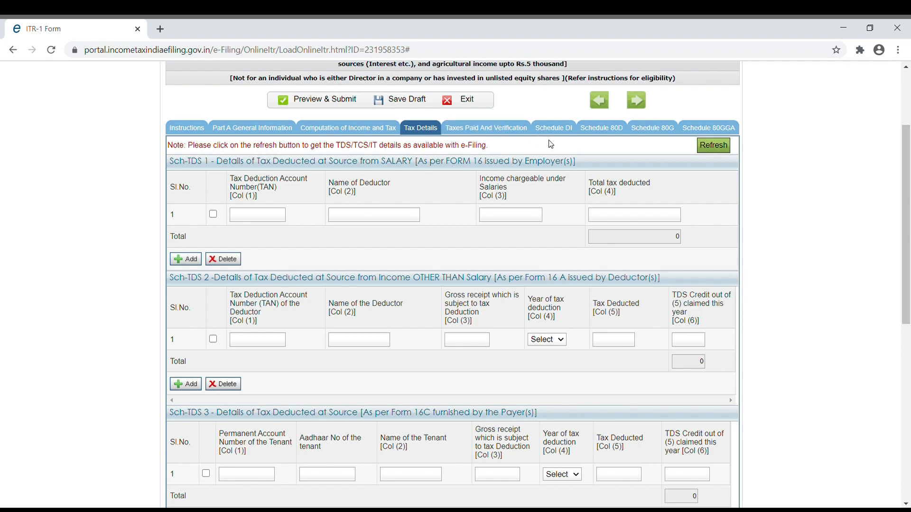
- In Schedule 80D, answer NO to the self or family senior citizen question and YES to the parents' senior citizen question
{"action": "left_click", "coordinate": [623, 131]}
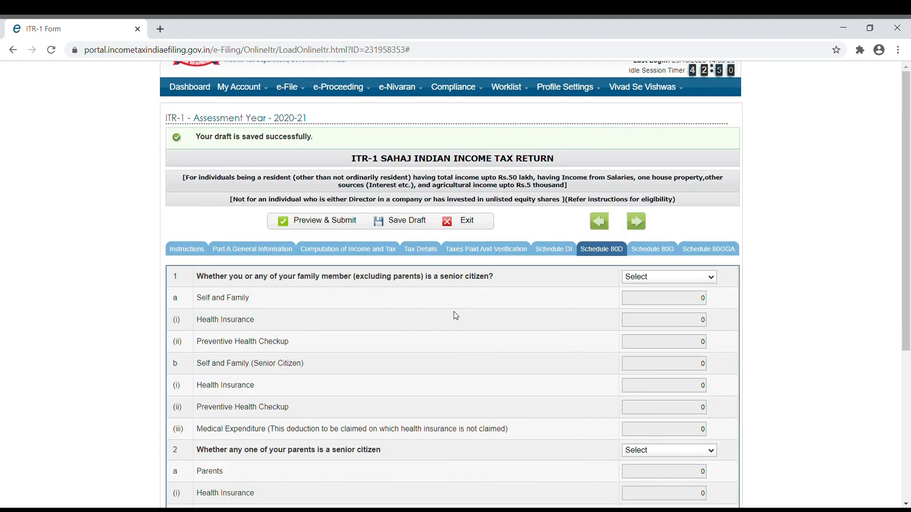
{"action": "scroll", "coordinate": [454, 311], "scroll_direction": "down", "scroll_amount": 1}
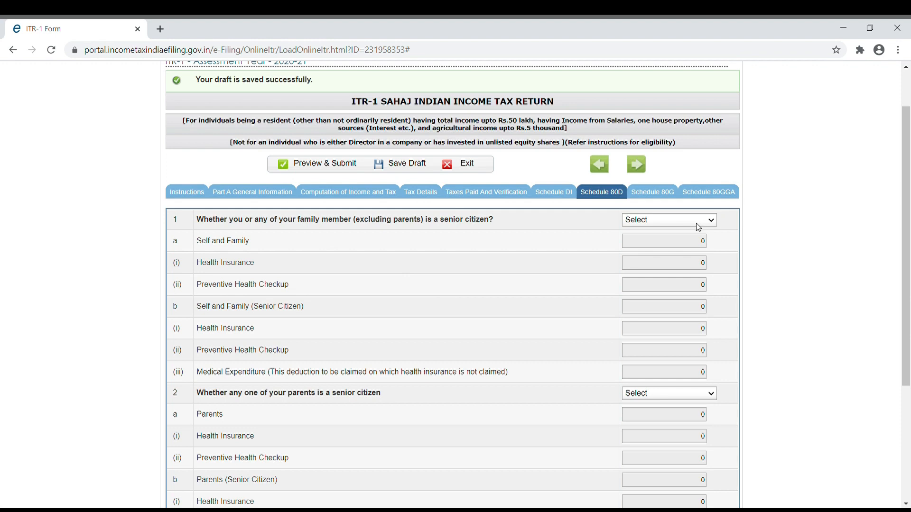
{"action": "left_click", "coordinate": [654, 252]}
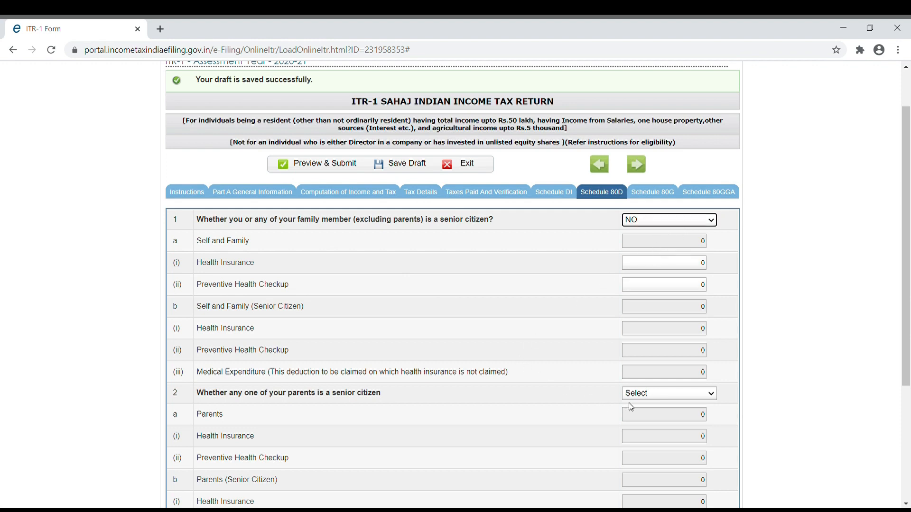
{"action": "left_click", "coordinate": [666, 392]}
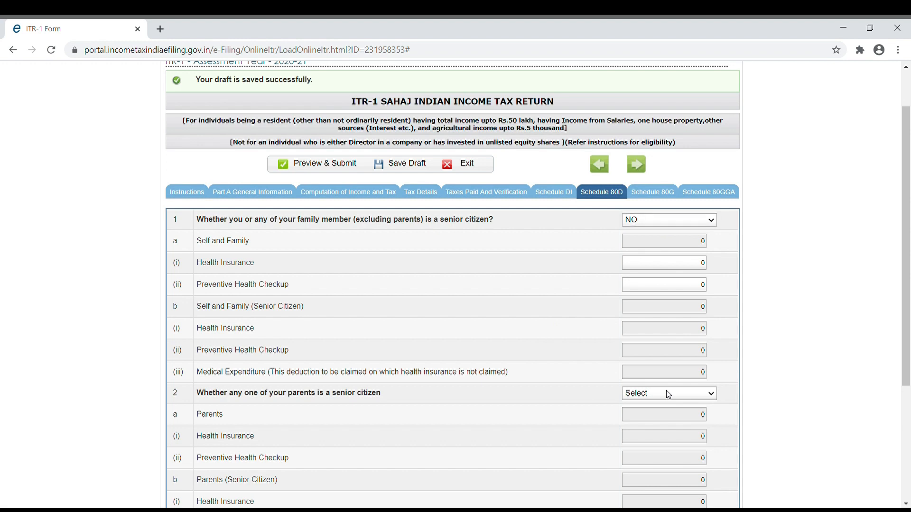
{"action": "left_click", "coordinate": [650, 419]}
{"action": "scroll", "coordinate": [502, 372], "scroll_direction": "down", "scroll_amount": 4}
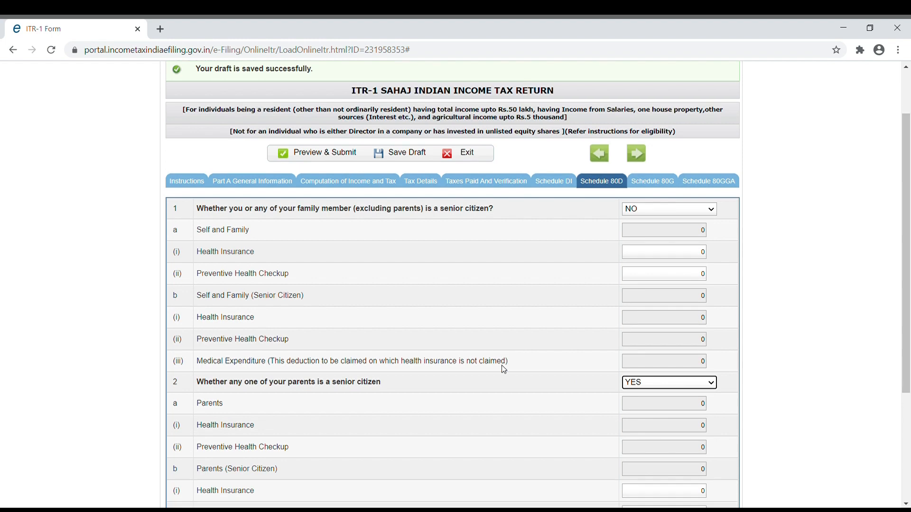
{"action": "scroll", "coordinate": [503, 371], "scroll_direction": "up", "scroll_amount": 3}
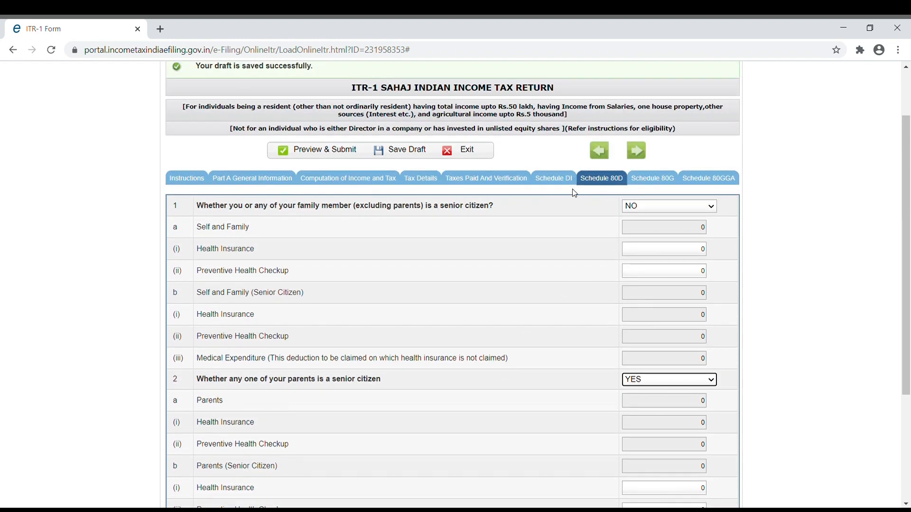
- In Taxes Paid And Verification, set the declaration's filing capacity to Self and enter Chennai as the place
{"action": "left_click", "coordinate": [510, 181]}
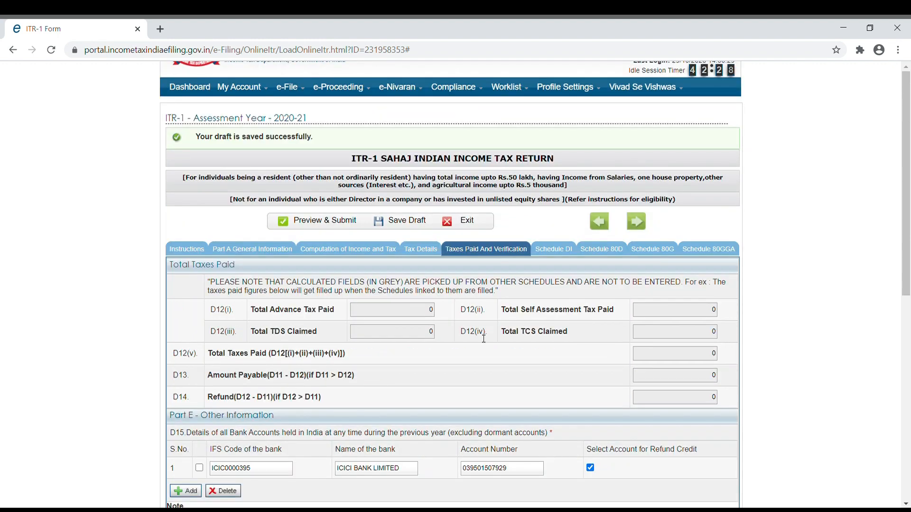
{"action": "scroll", "coordinate": [483, 339], "scroll_direction": "down", "scroll_amount": 1}
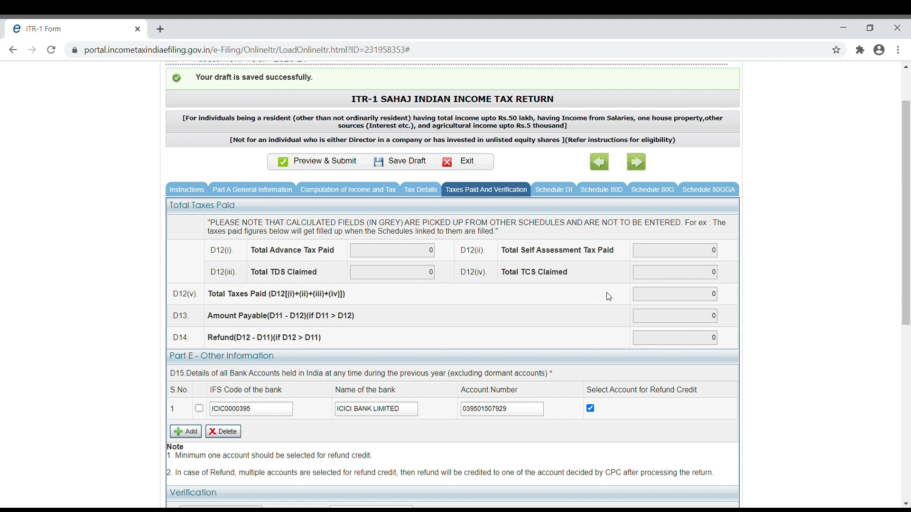
{"action": "scroll", "coordinate": [598, 299], "scroll_direction": "down", "scroll_amount": 1}
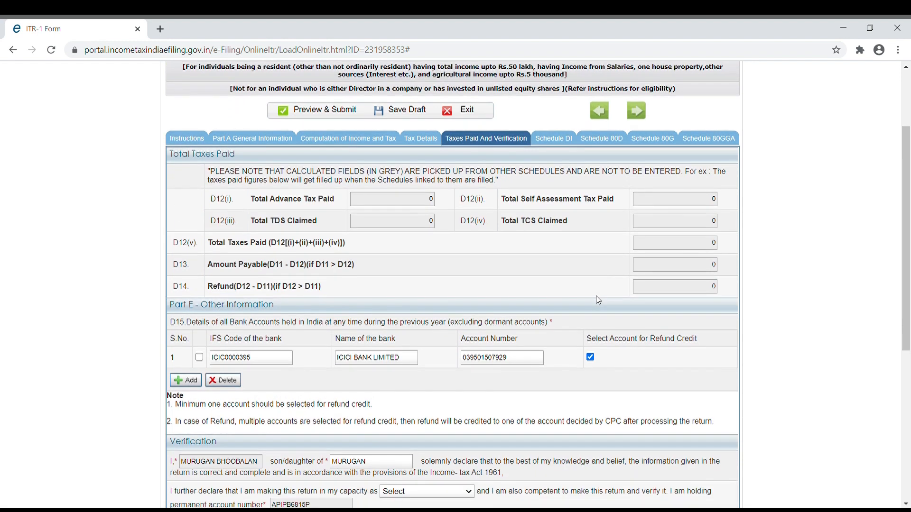
{"action": "scroll", "coordinate": [597, 299], "scroll_direction": "down", "scroll_amount": 3}
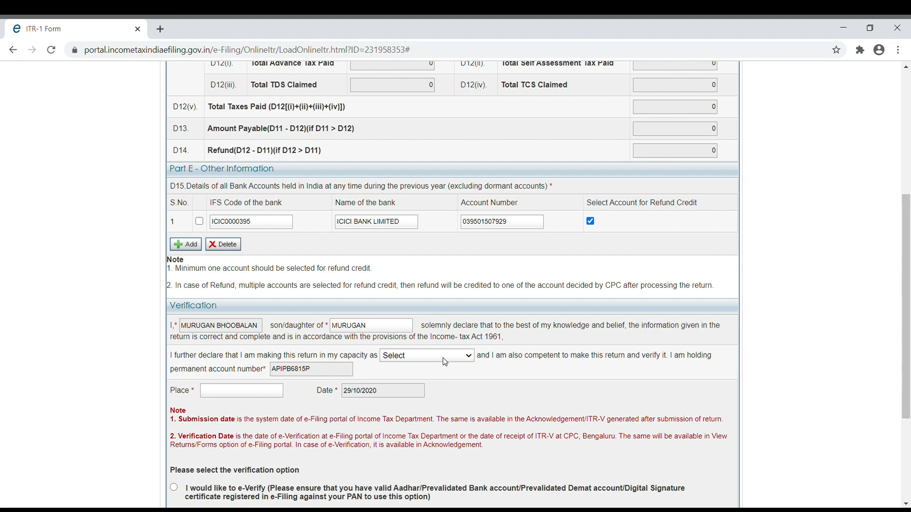
{"action": "left_click", "coordinate": [423, 379]}
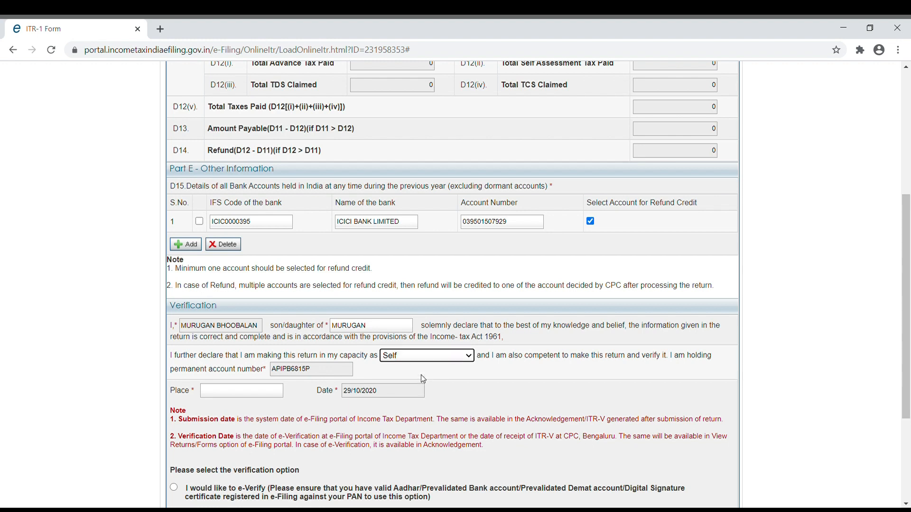
{"action": "left_click", "coordinate": [251, 394]}
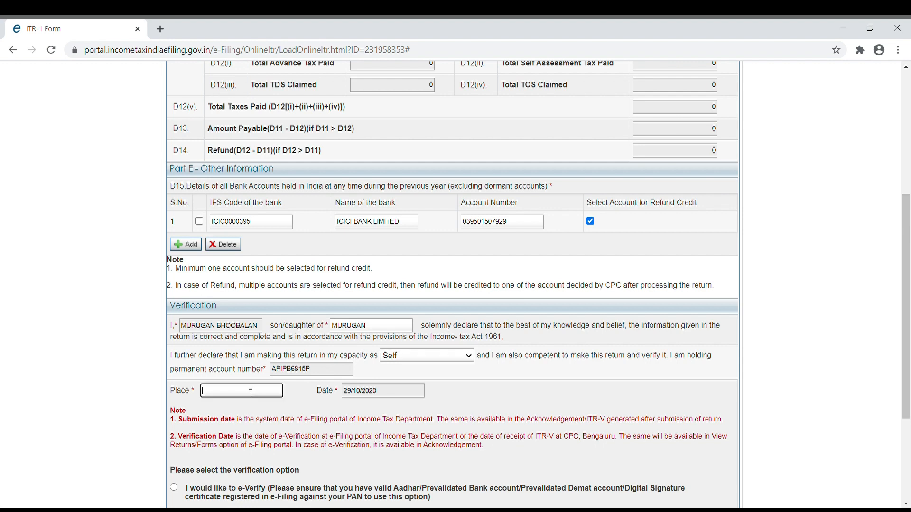
{"action": "type", "text": "Chennai"}
- Choose the "I would like to e-Verify" verification option and start previewing and submitting the return
{"action": "scroll", "coordinate": [338, 412], "scroll_direction": "down", "scroll_amount": 3}
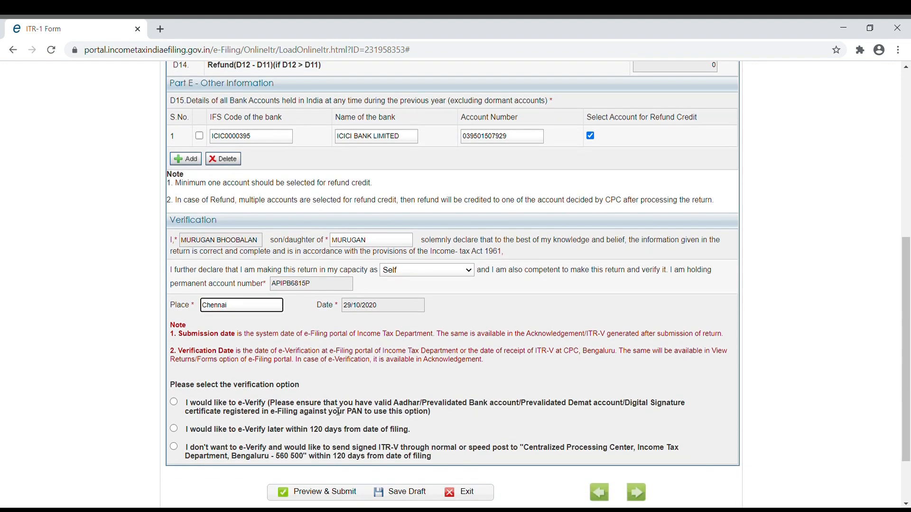
{"action": "left_click", "coordinate": [174, 402]}
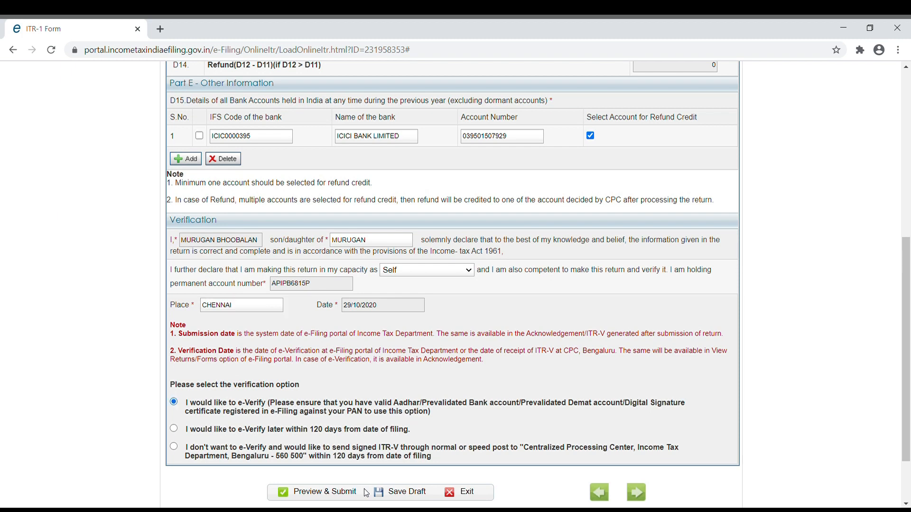
{"action": "left_click", "coordinate": [351, 494]}
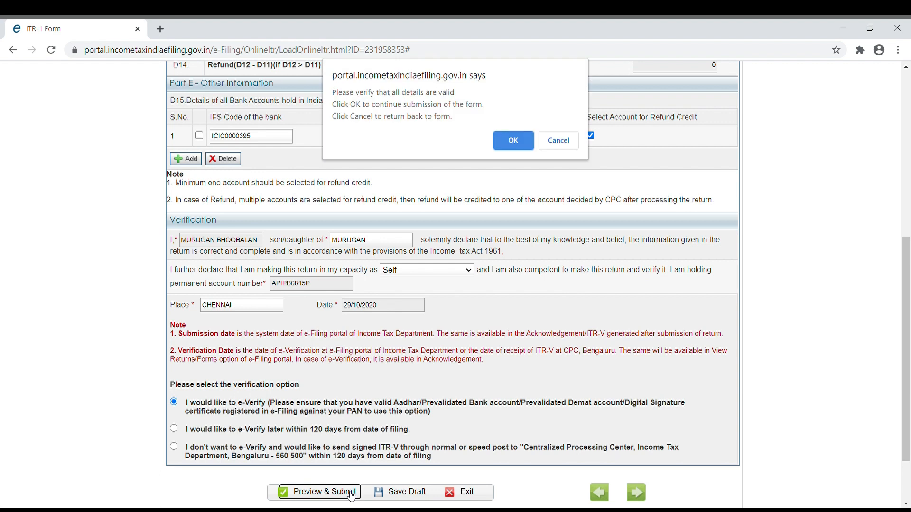